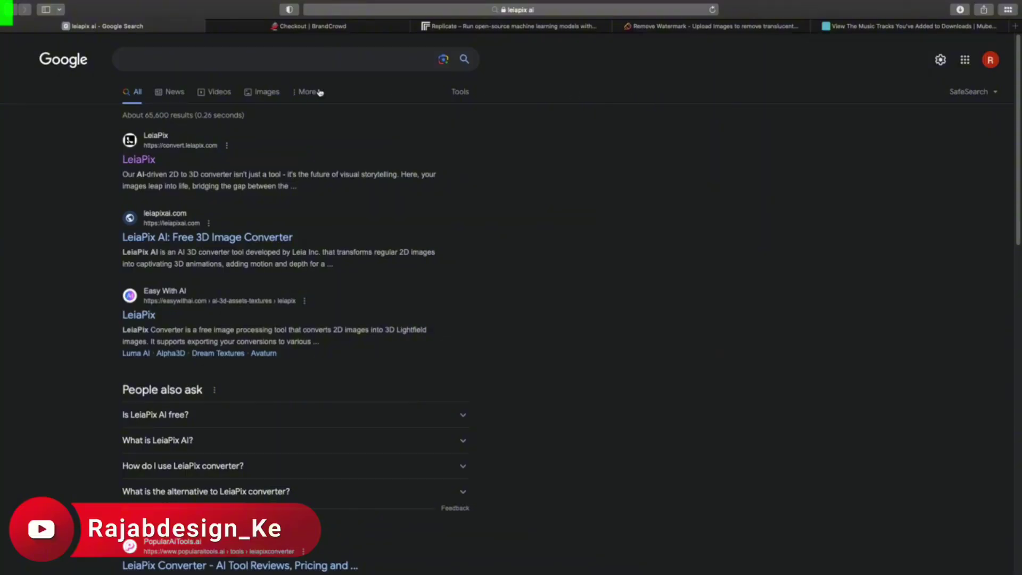
Open convert.leiapix.com from the Google results for 'leiapix ai'.
left_click(201, 60)
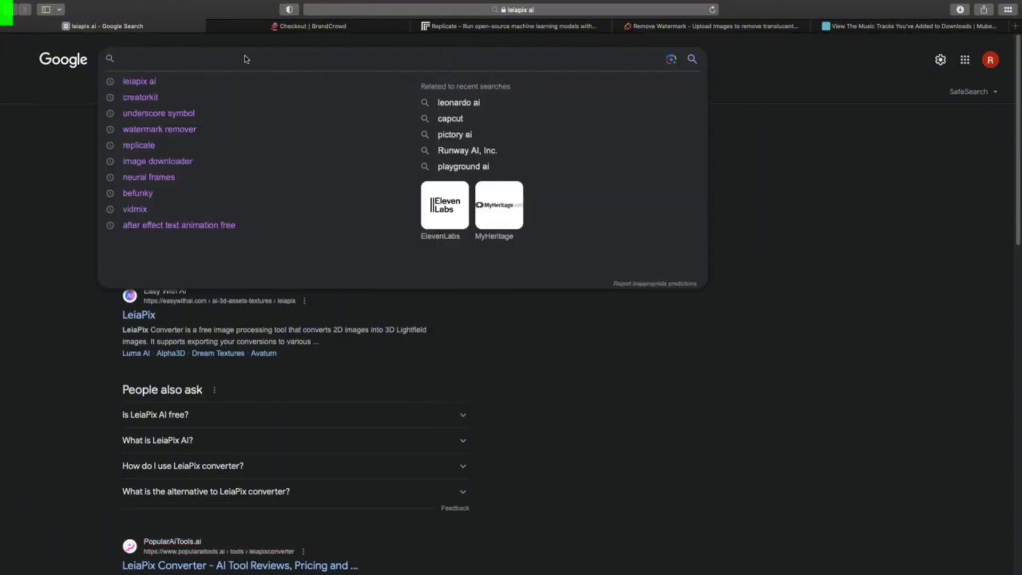
left_click(182, 83)
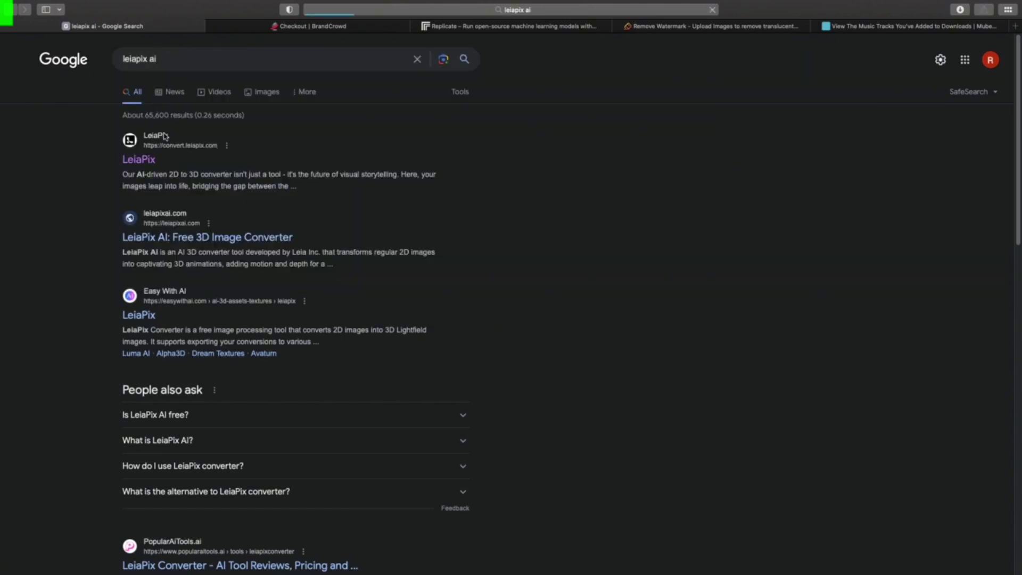
left_click(146, 163)
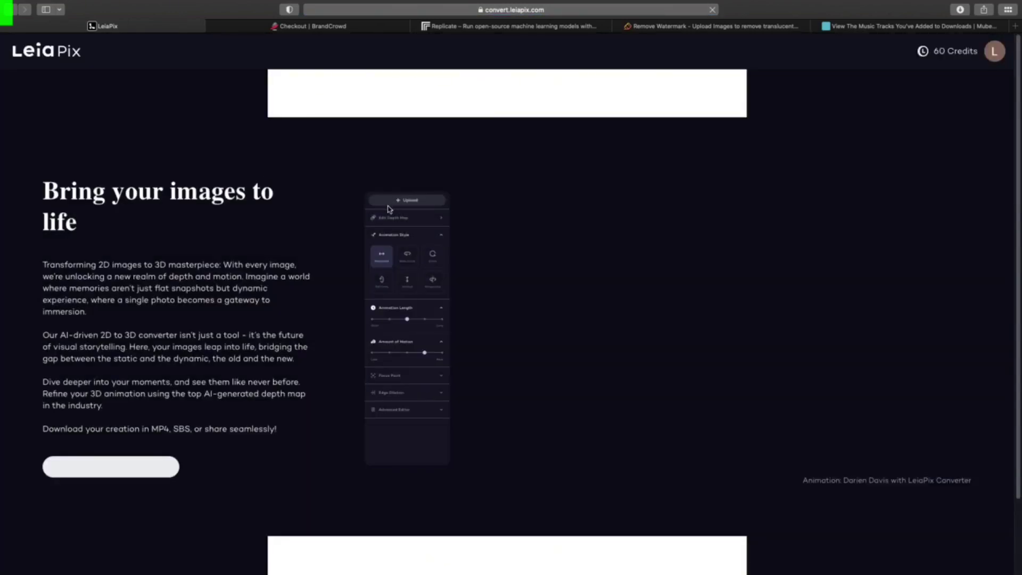
Upload the red Match Day football poster JPG from Downloads into the LeiaPix converter.
scroll(253, 319, "down", 2)
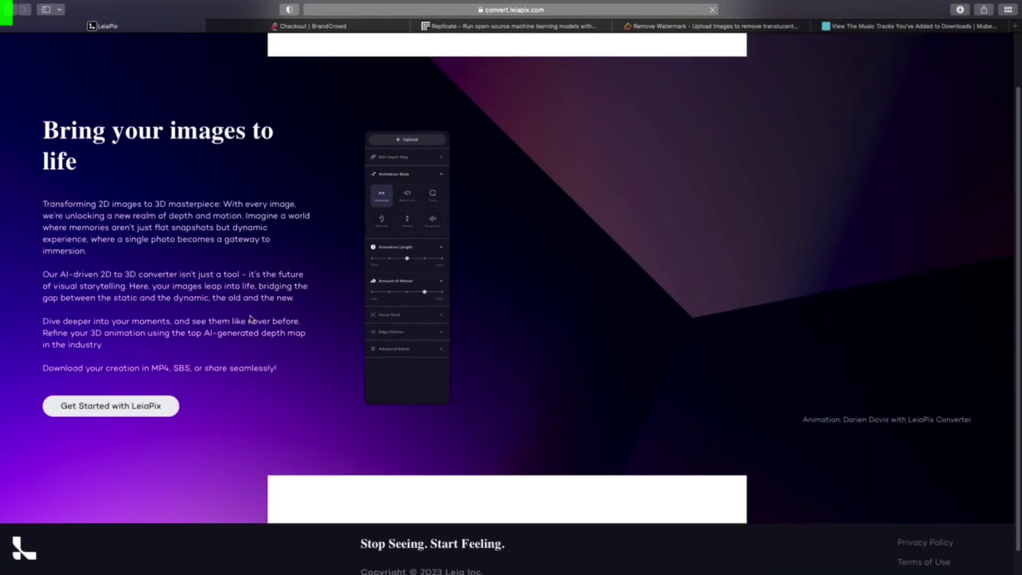
left_click(85, 413)
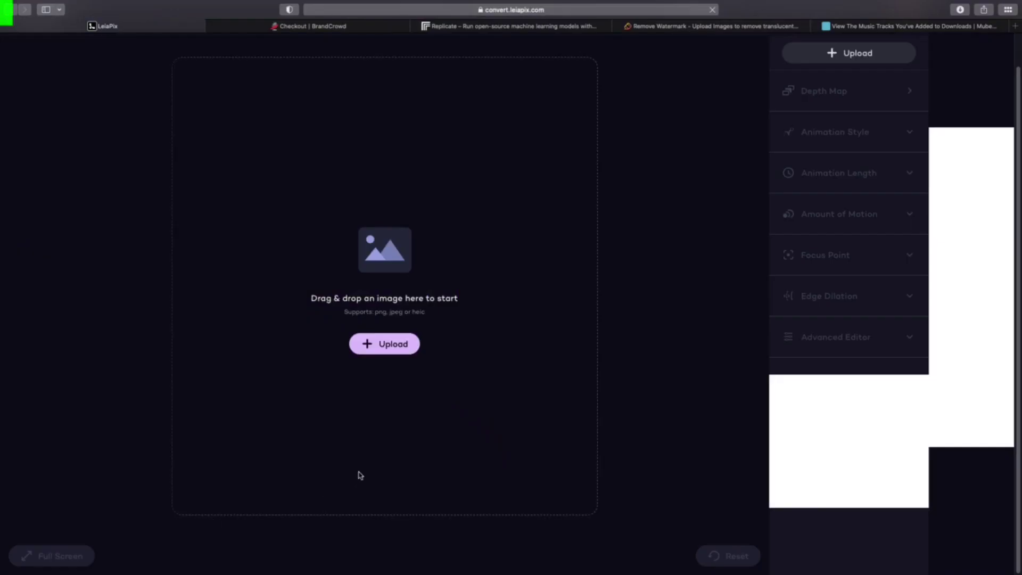
left_click(404, 352)
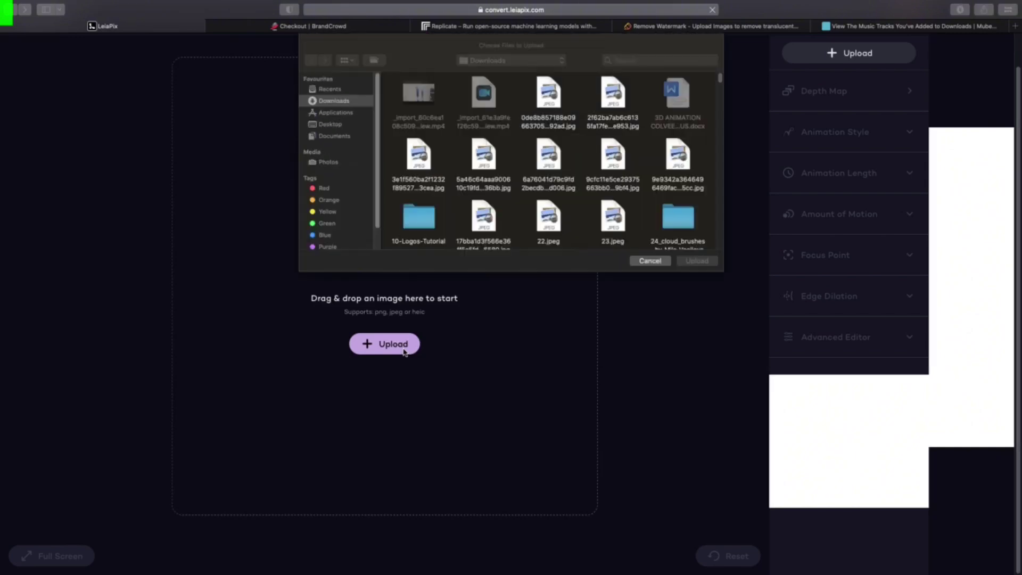
left_click(423, 166)
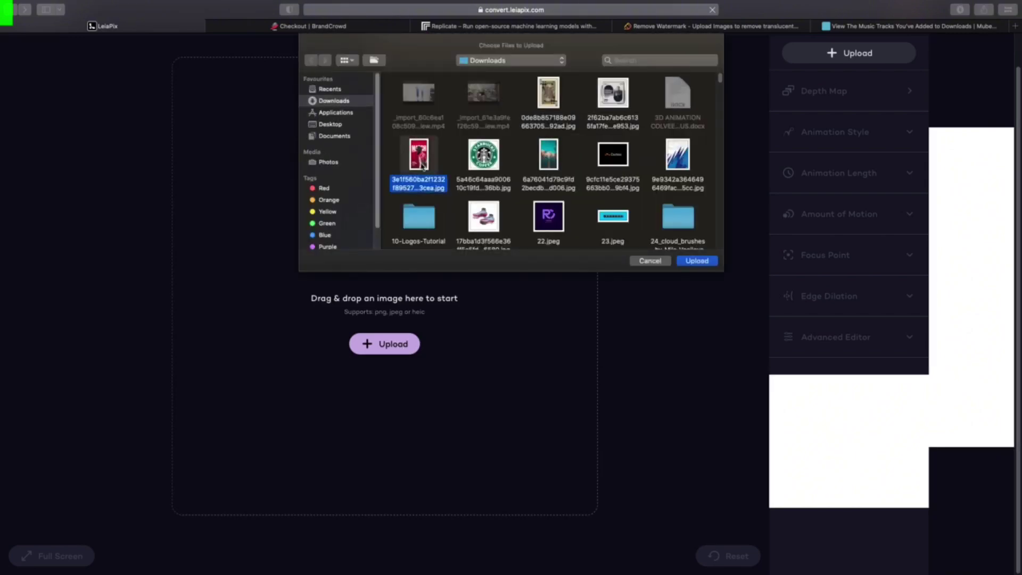
left_click(698, 260)
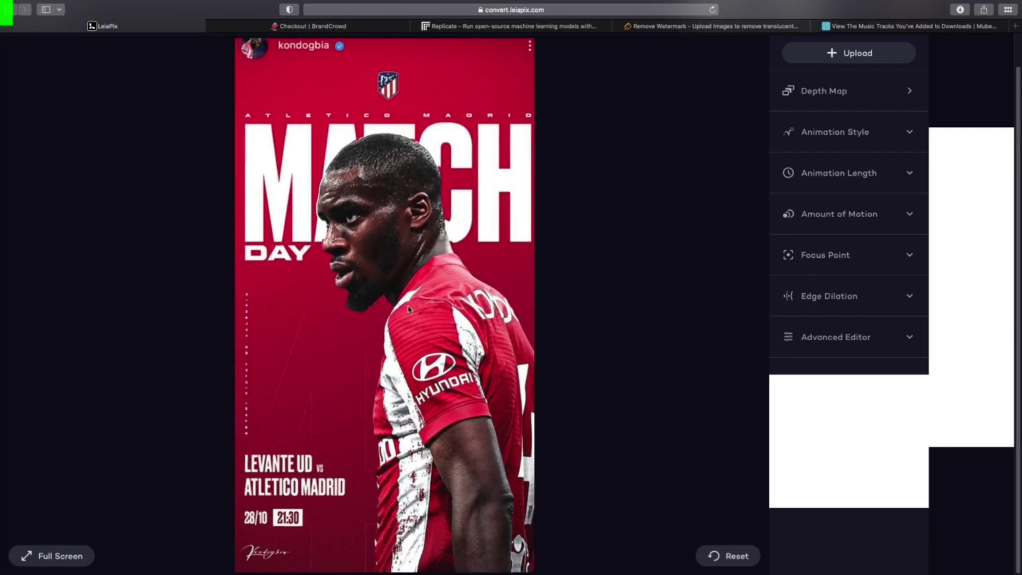
Preview the Horizontal, Circle and Tall Circle styles, then apply Wide Circle animation.
left_click(908, 132)
left_click(788, 180)
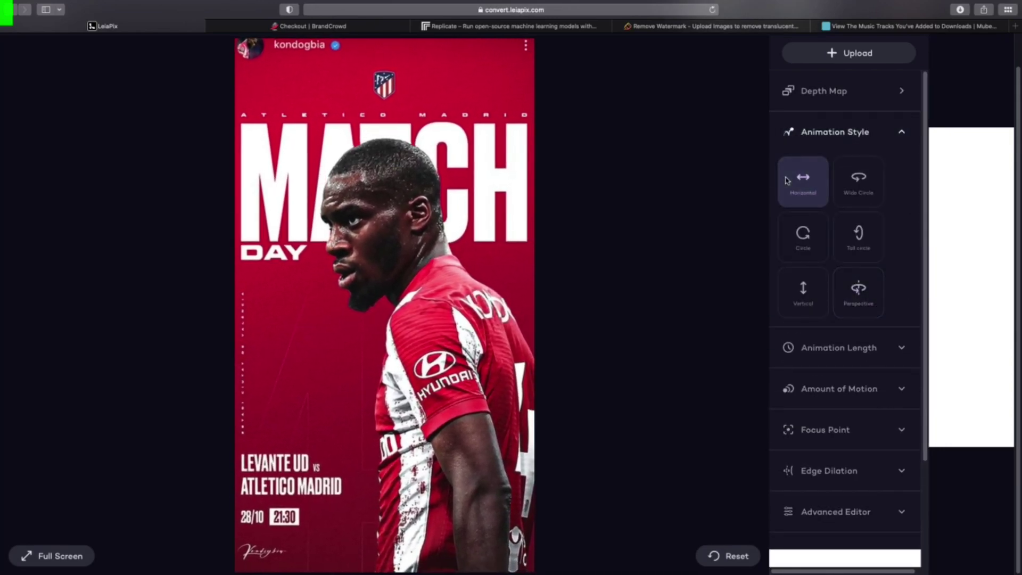
left_click(860, 178)
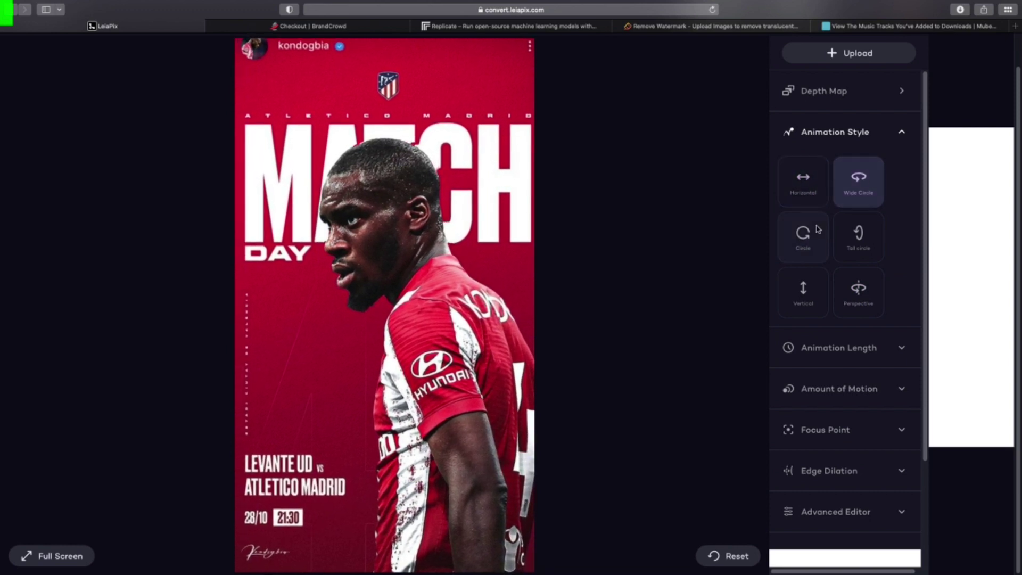
left_click(803, 235)
left_click(858, 235)
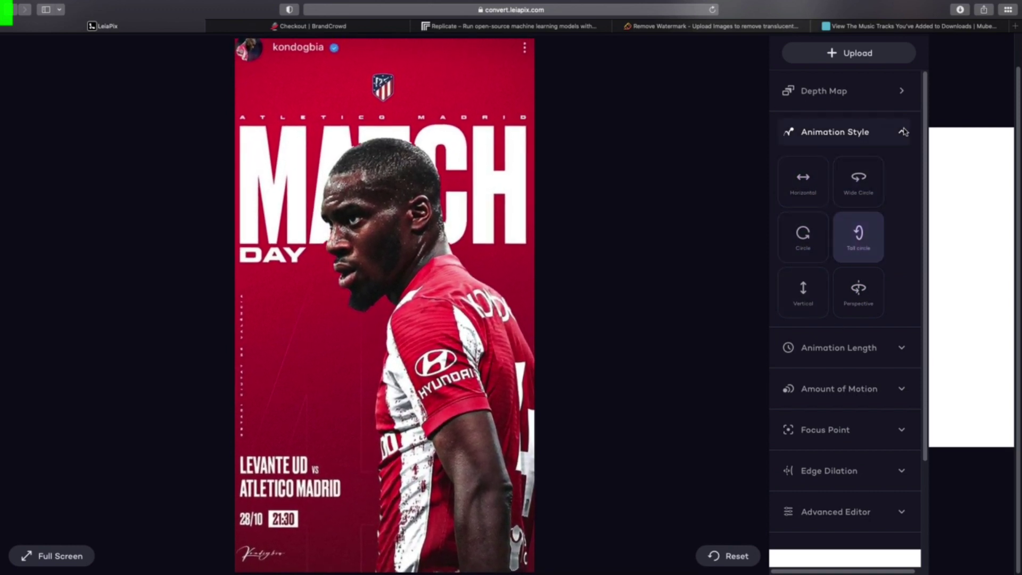
left_click(860, 180)
left_click(863, 142)
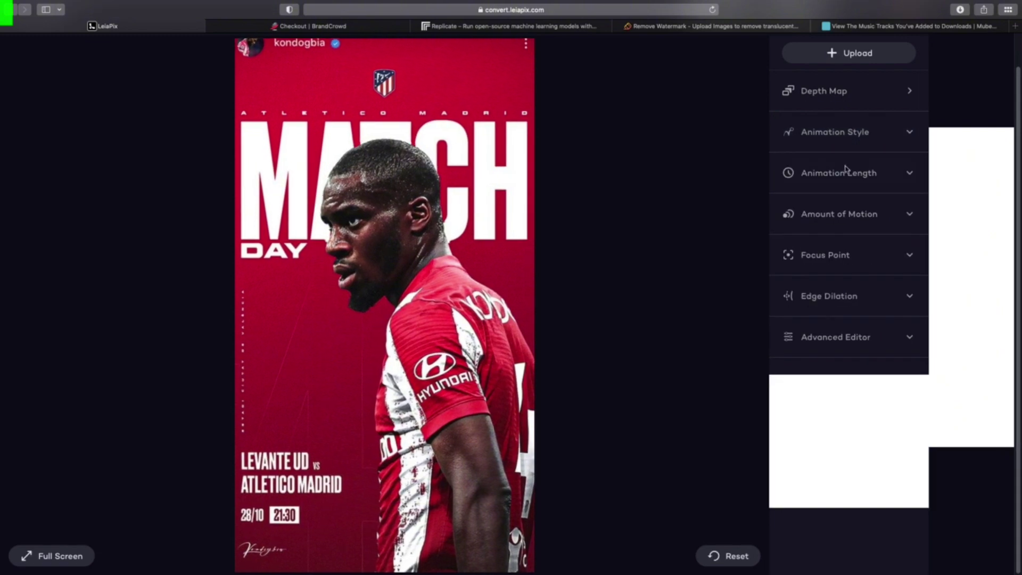
Review the advanced motion amplitude and phase settings, then collapse them.
left_click(824, 335)
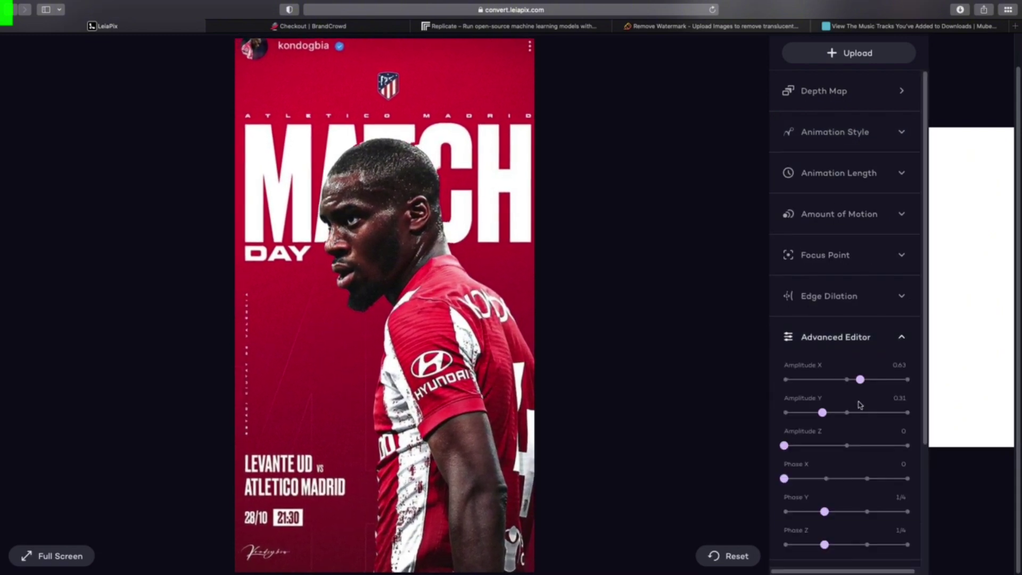
scroll(858, 403, "down", 3)
scroll(879, 319, "up", 4)
left_click(905, 366)
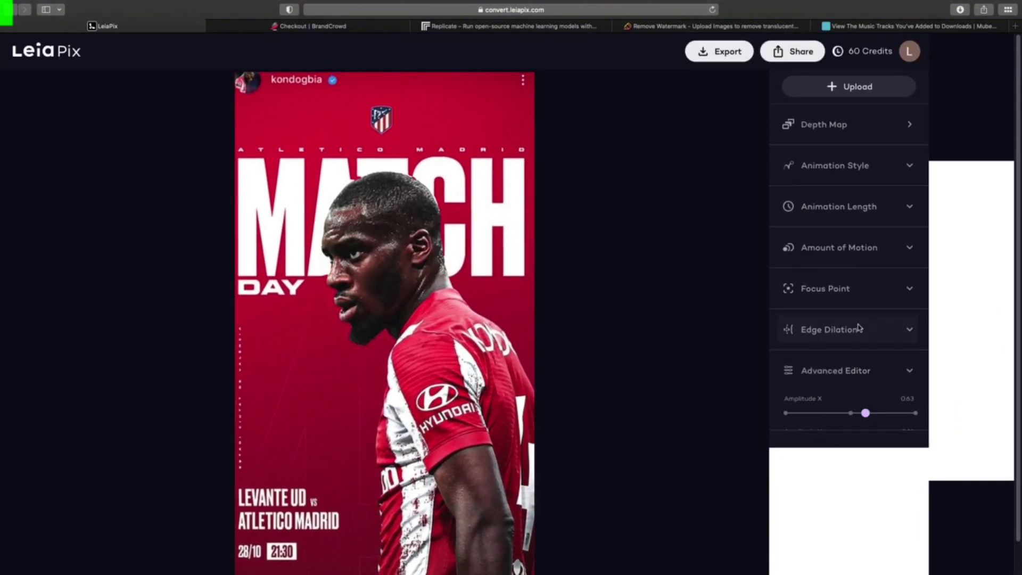
Export the poster animation as a free 720p MP4 file and save it.
left_click(716, 51)
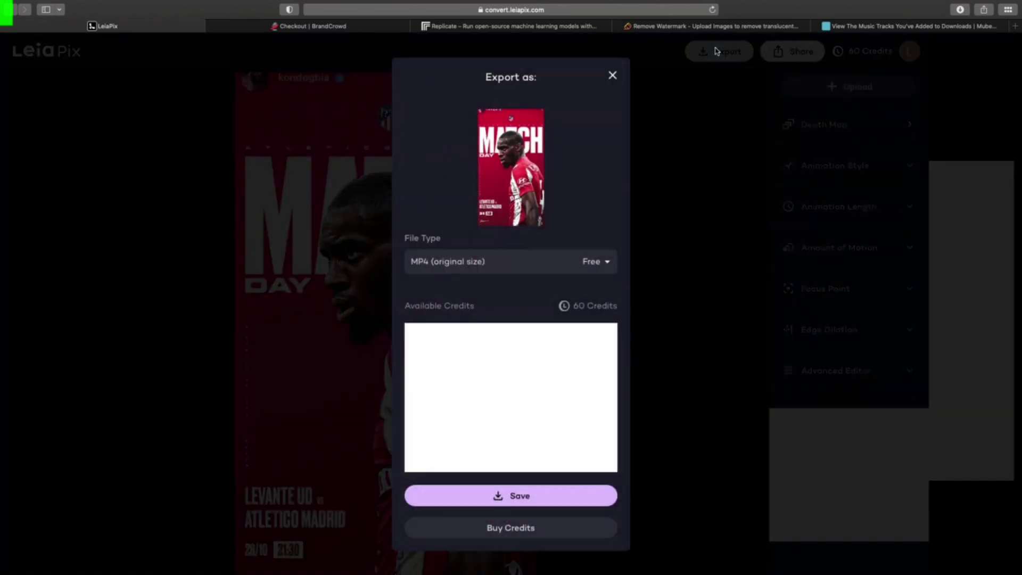
left_click(571, 263)
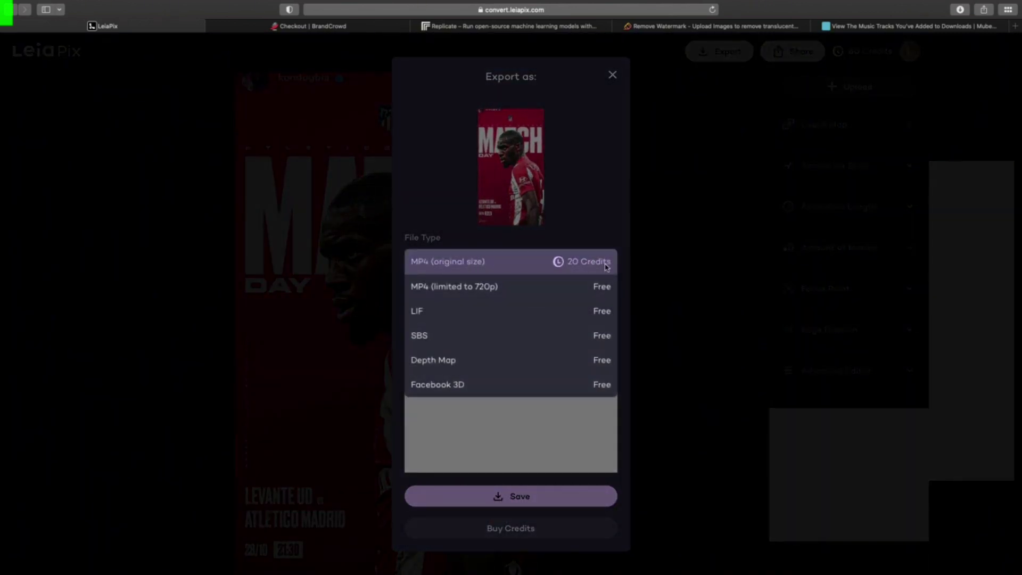
left_click(589, 234)
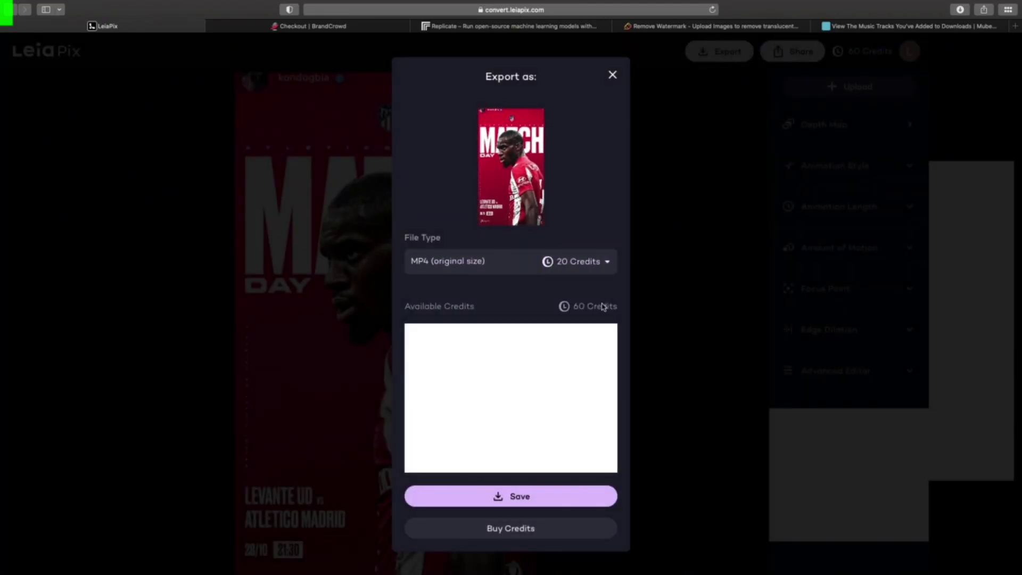
left_click(578, 266)
left_click(552, 285)
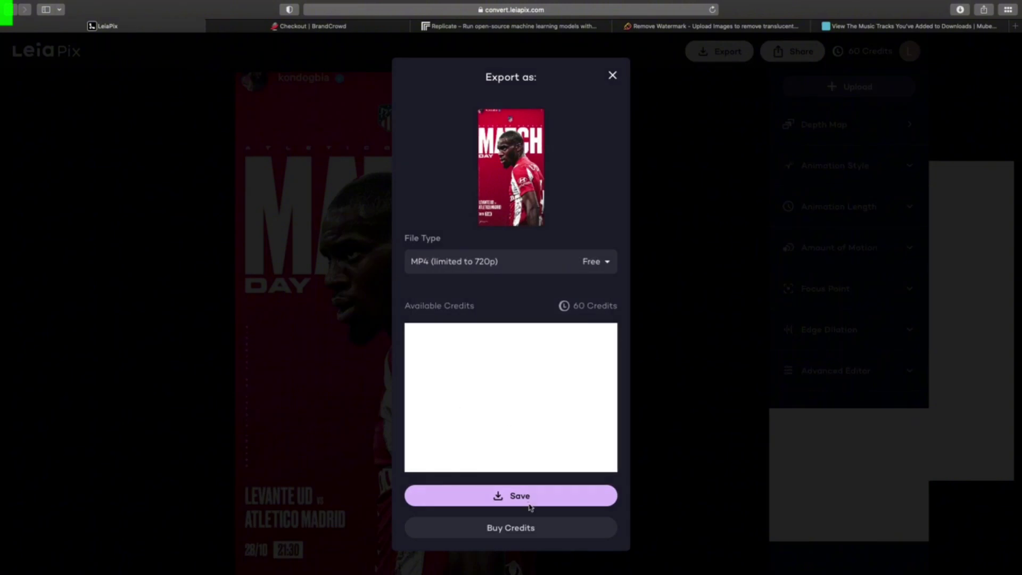
left_click(512, 497)
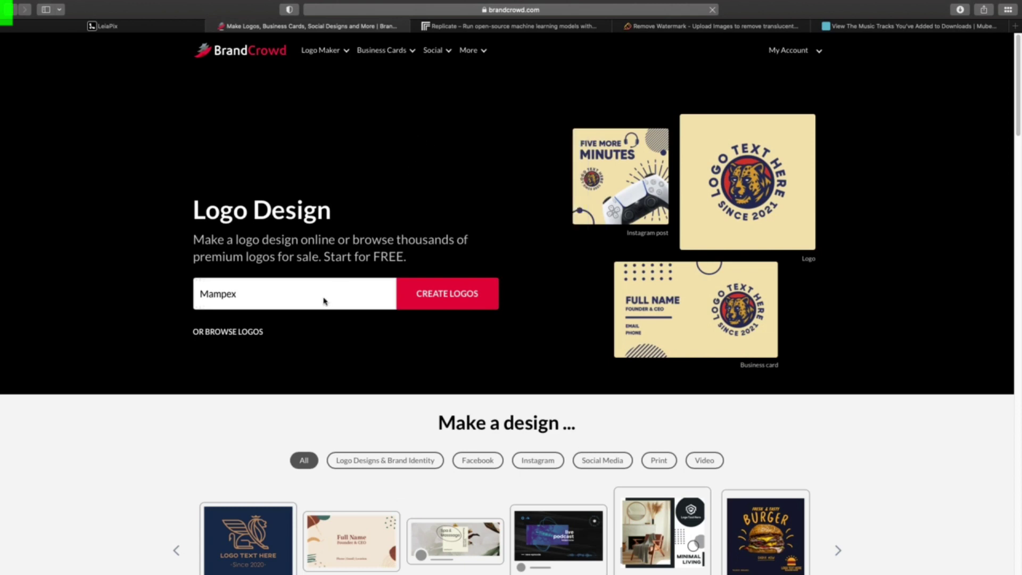
Enter Mampex as the business name and generate logo designs.
double_click(214, 295)
key("BackSpace")
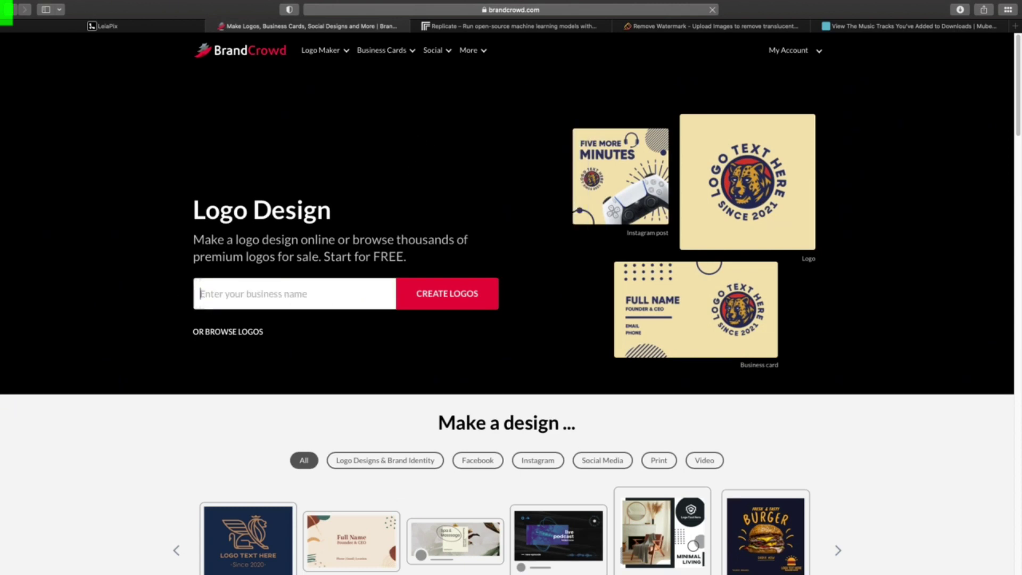
type(".")
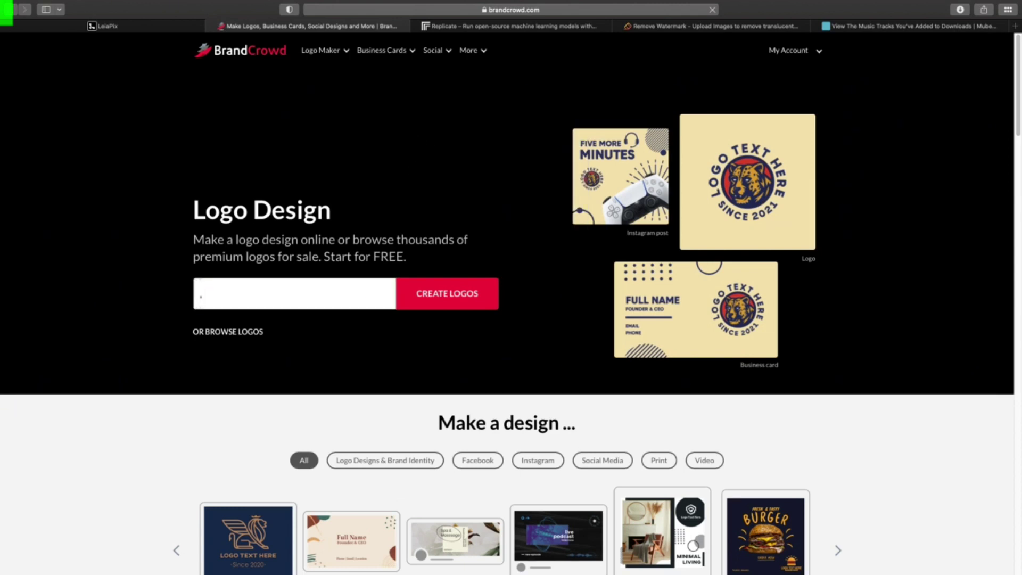
key("BackSpace")
key("BackSpace")
key("BackSpace")
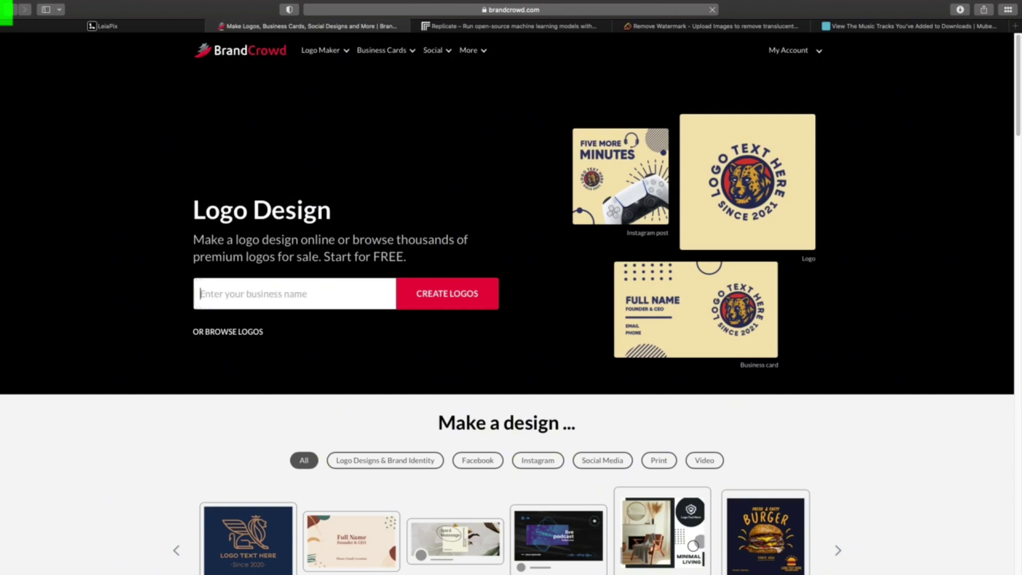
type("m")
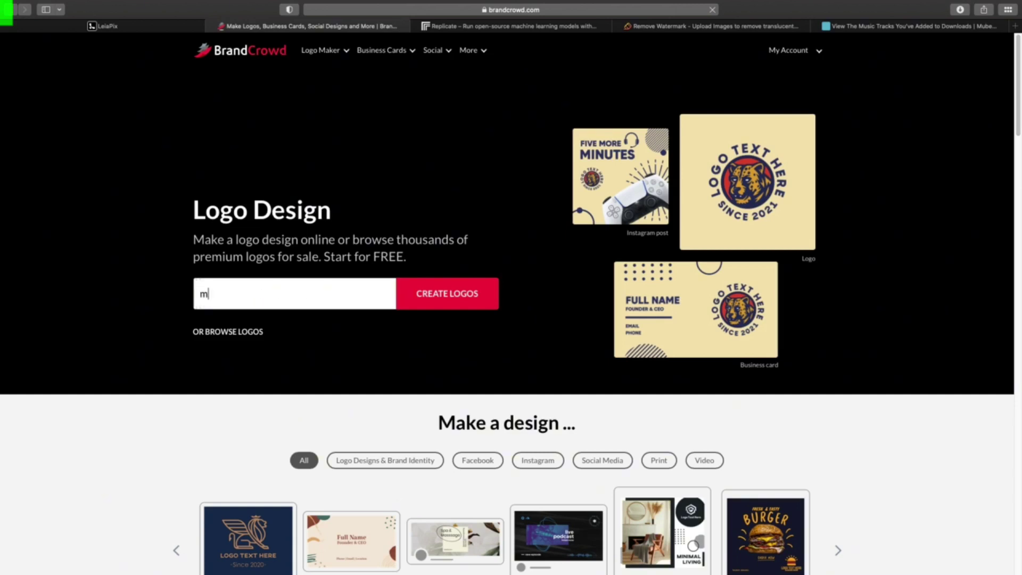
key("BackSpace")
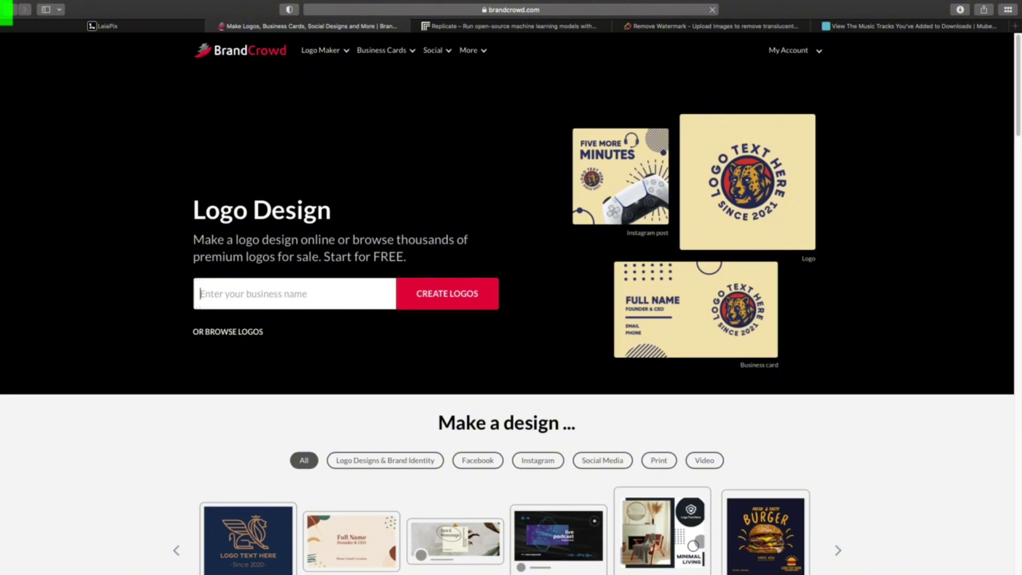
type("Ma")
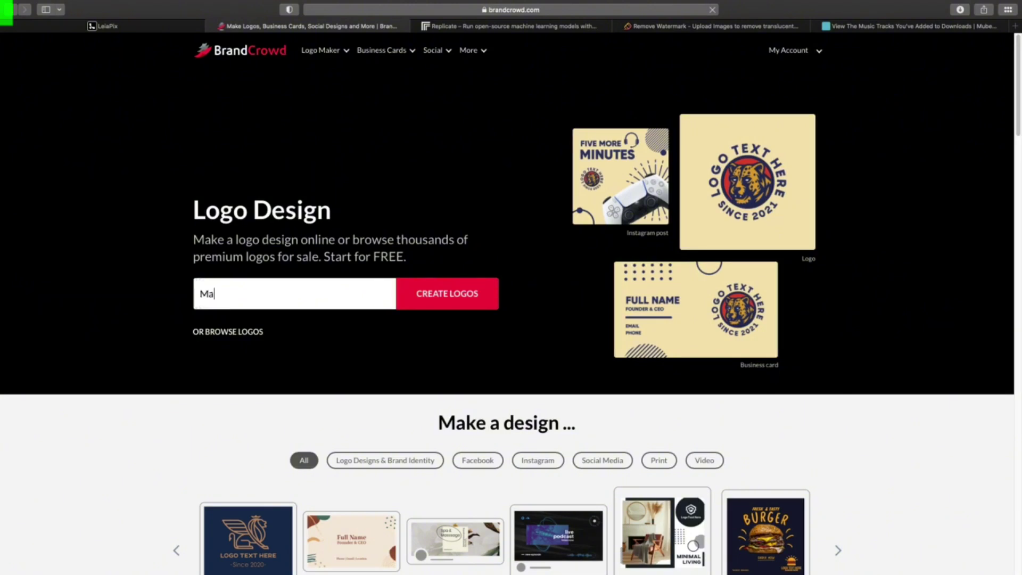
type("mp")
type("ex")
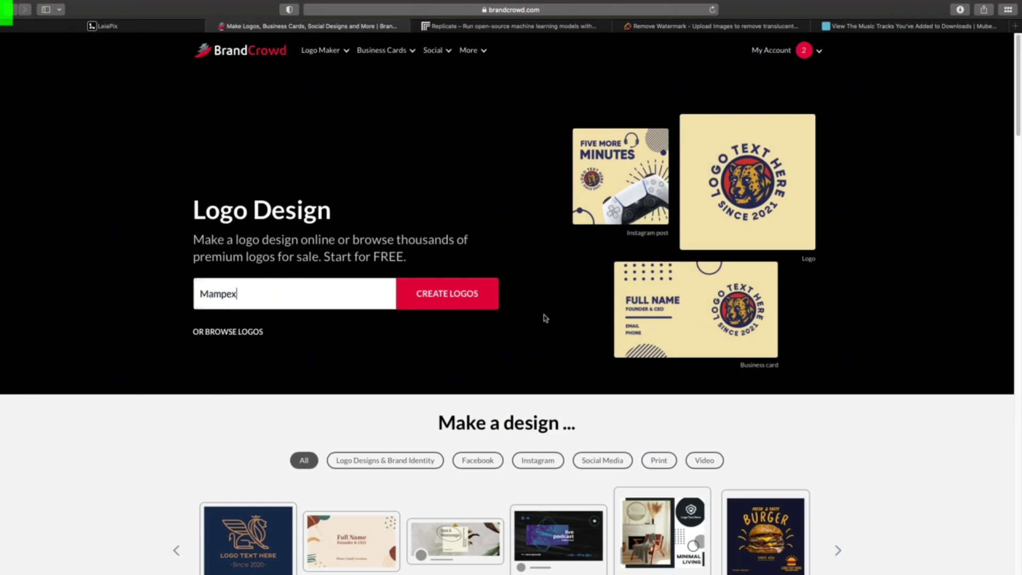
left_click(458, 301)
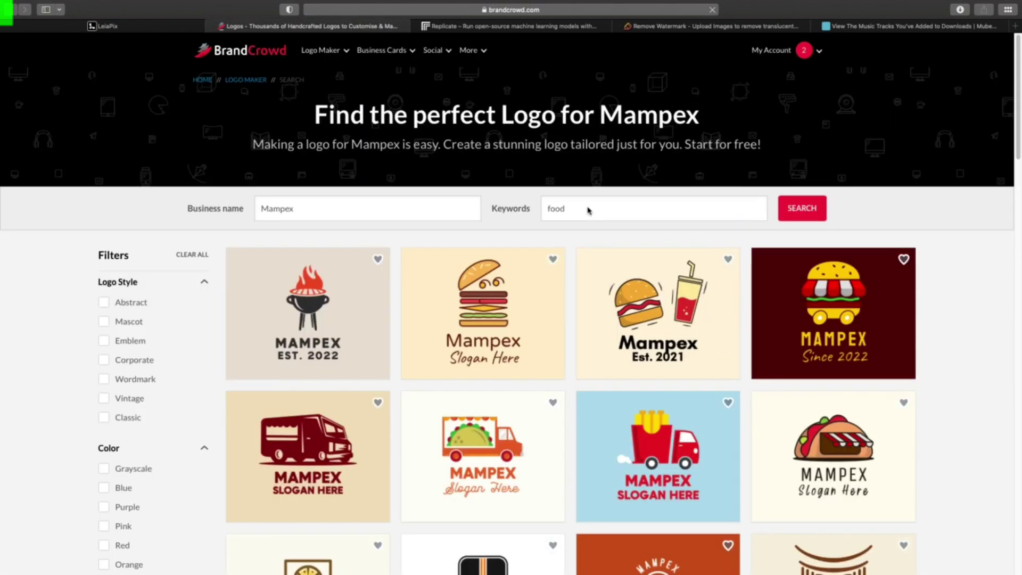
Change the search keywords to food and open the burger logo design.
left_click(564, 218)
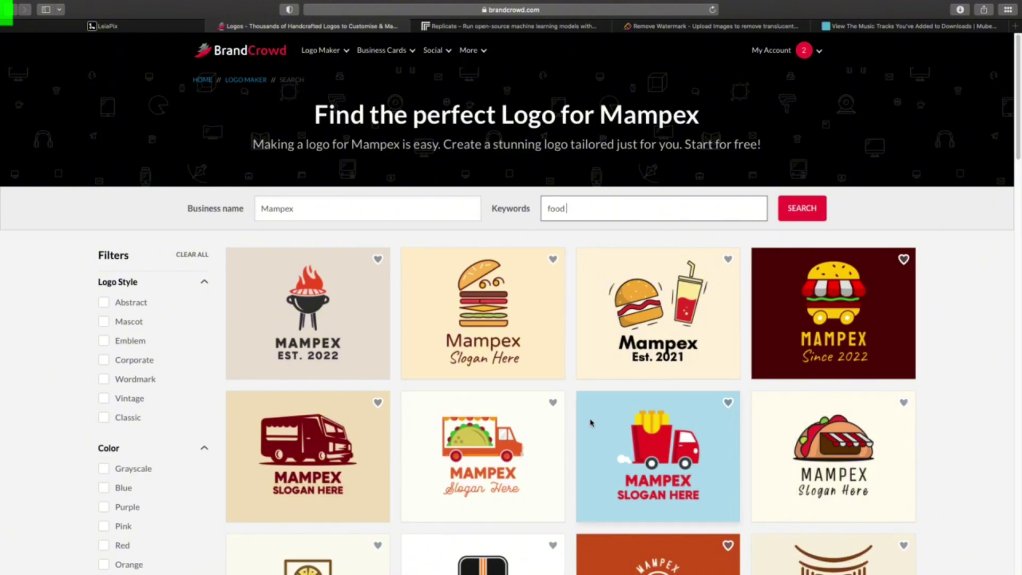
scroll(588, 418, "down", 1)
left_click(513, 306)
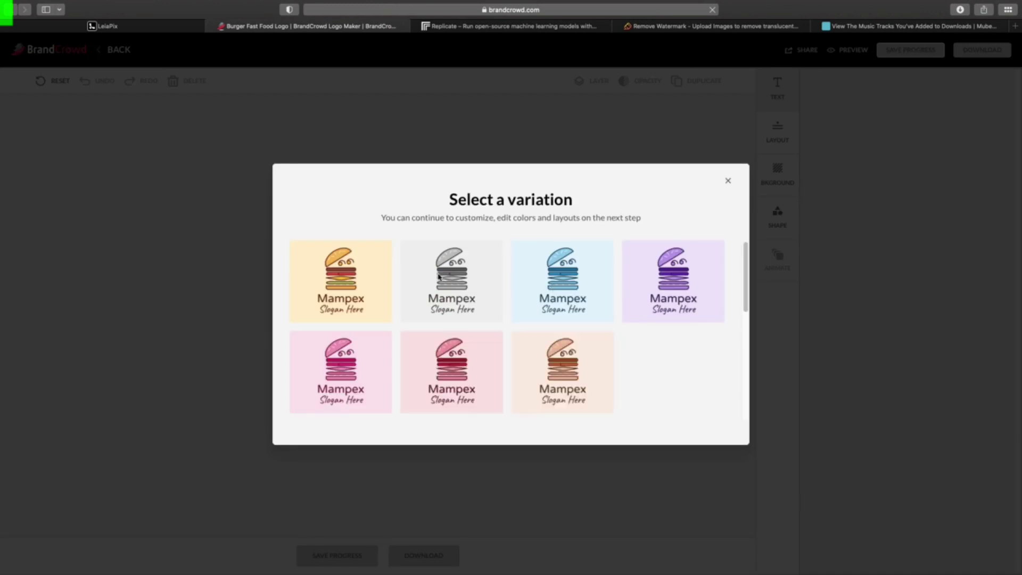
Choose the cream burger variation, inspect its slogan and illustration, then start the download.
left_click(535, 279)
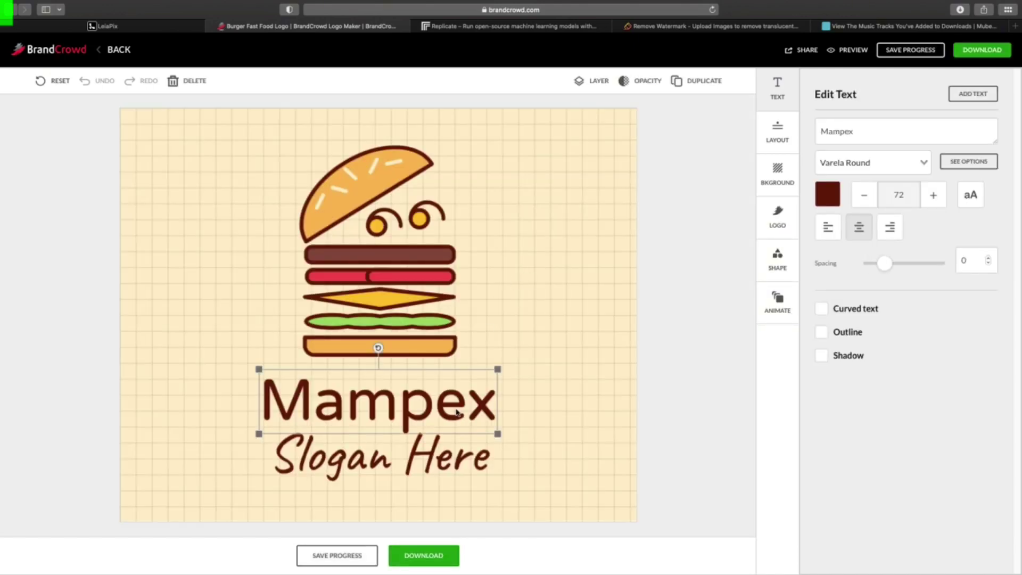
left_click(422, 462)
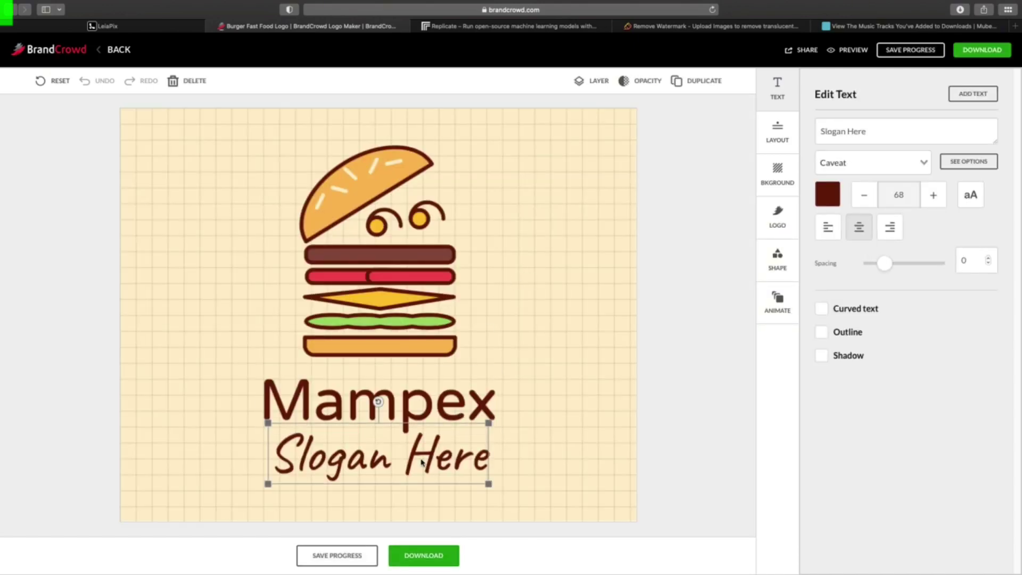
left_click(396, 308)
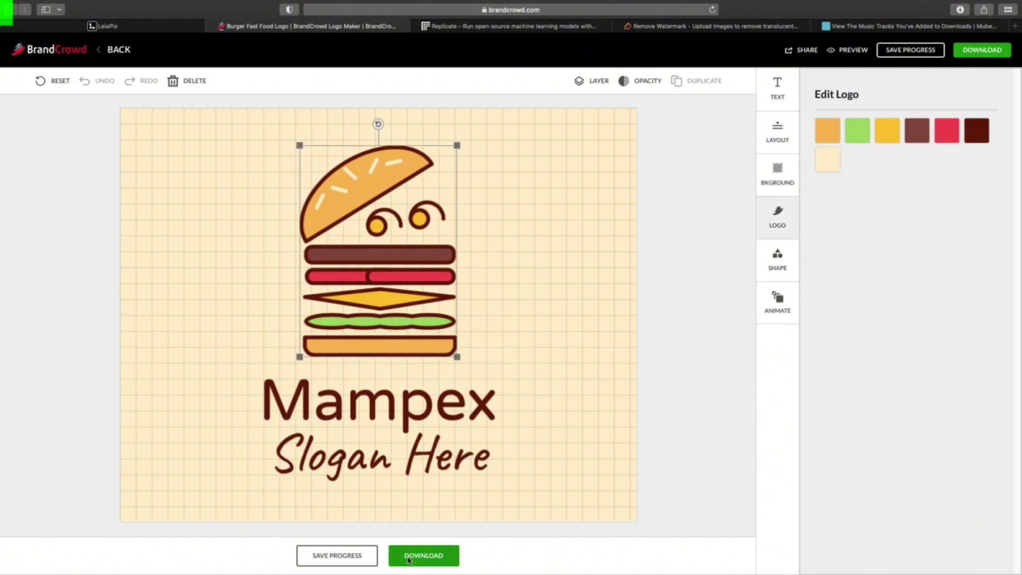
left_click(549, 454)
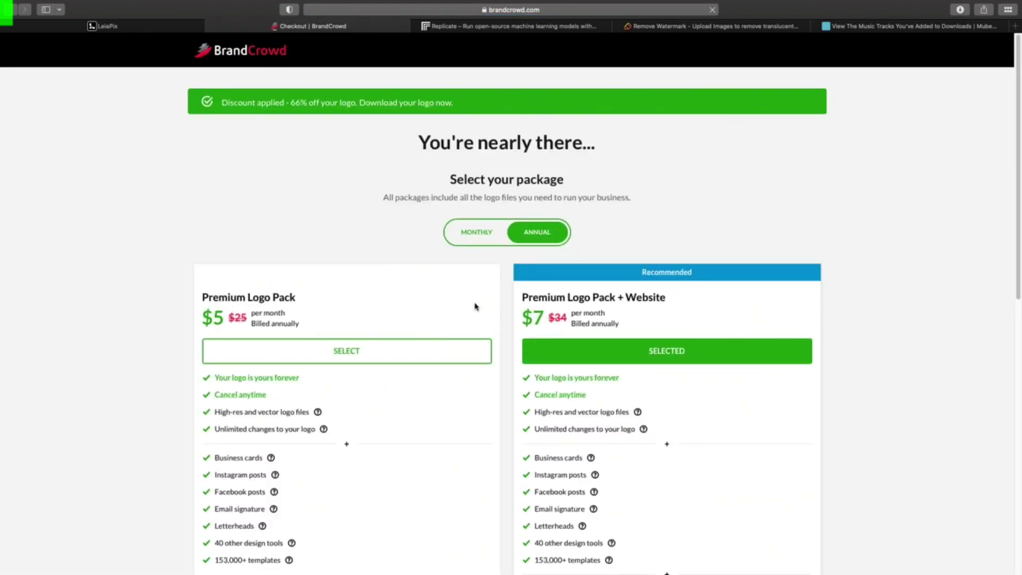
Save the watermarked Mampex logo preview image from the checkout's Your Design section.
scroll(475, 307, "down", 1)
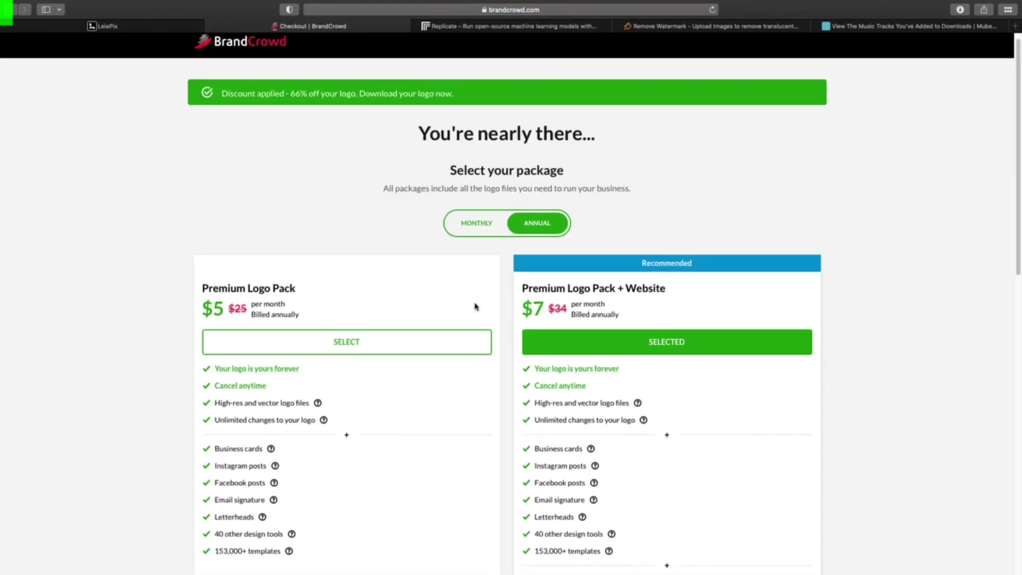
scroll(484, 319, "down", 3)
scroll(484, 319, "up", 2)
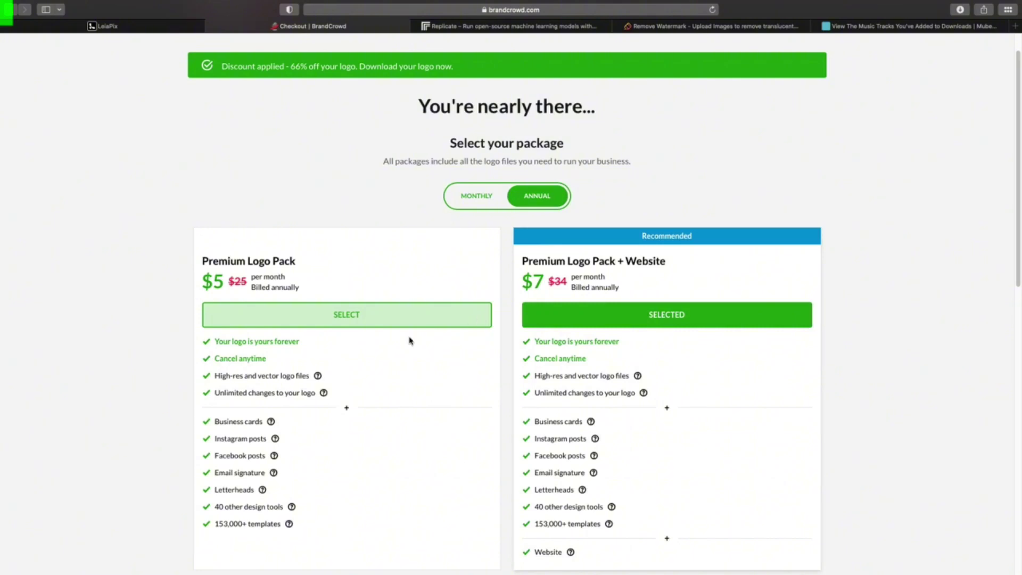
scroll(409, 341, "down", 5)
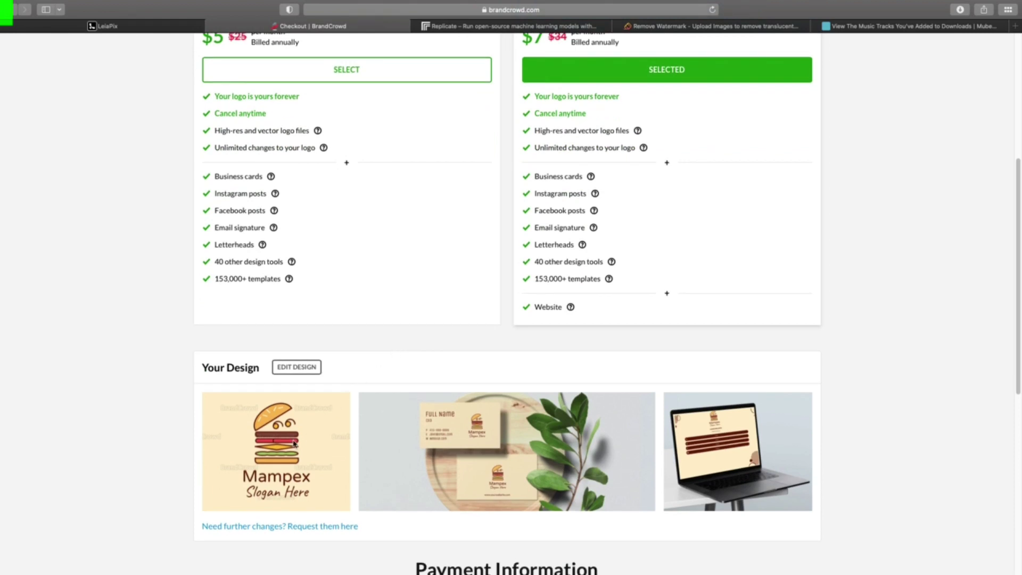
right_click(291, 467)
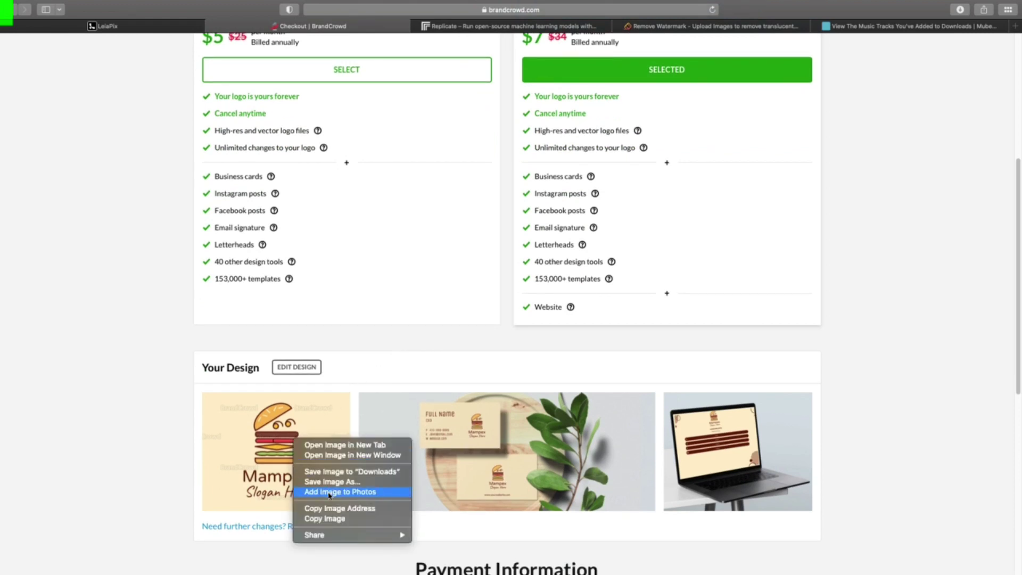
left_click(358, 497)
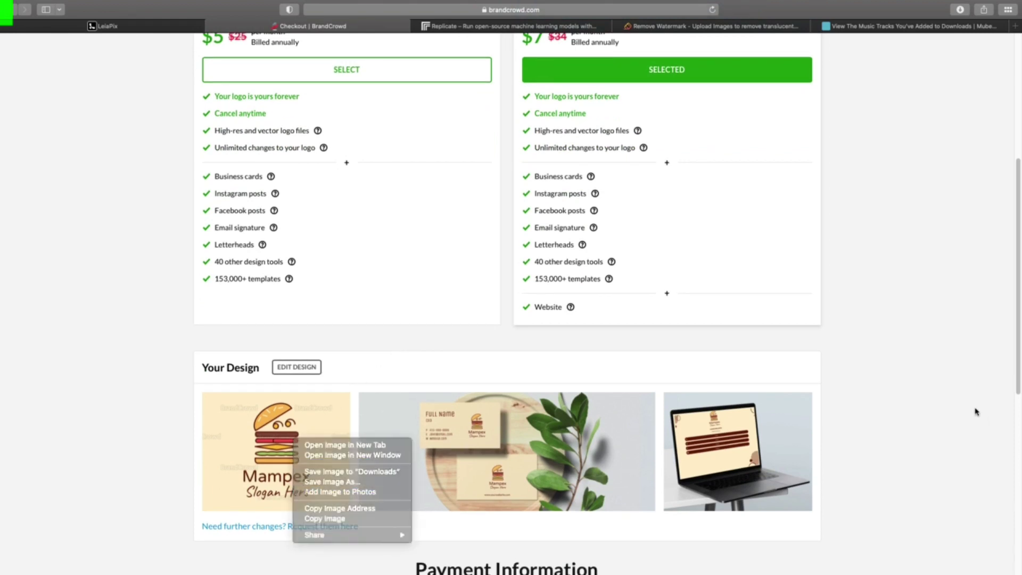
scroll(803, 217, "up", 2)
scroll(680, 226, "up", 3)
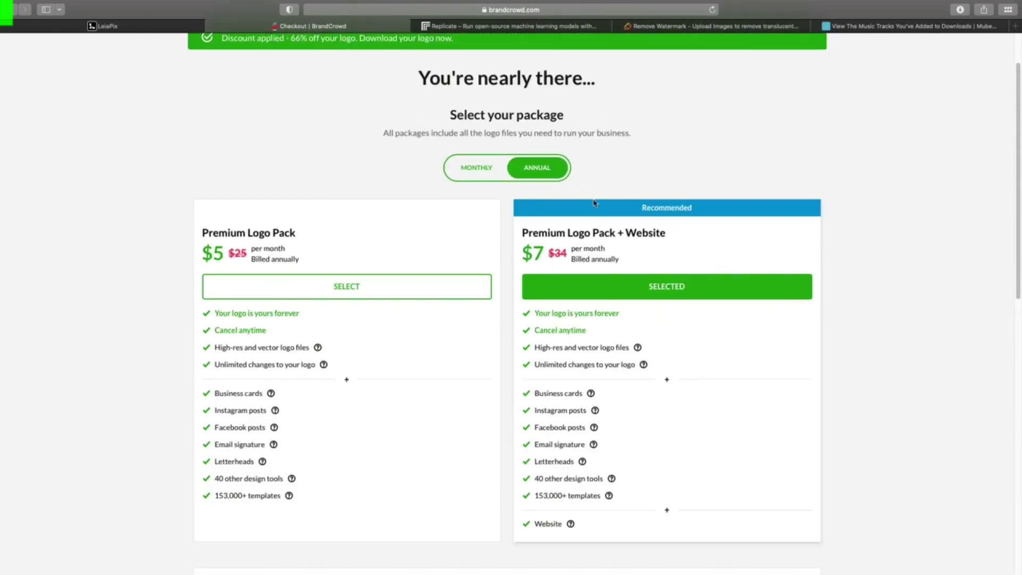
Compare the Original and Watermark Removed Mampex logo images on the Remove Watermark results.
left_click(656, 27)
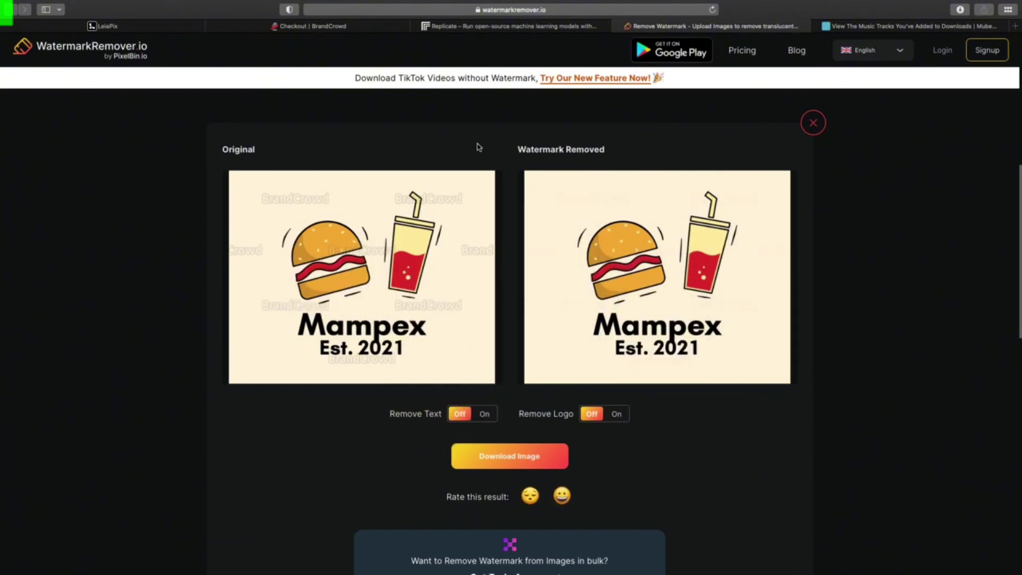
scroll(641, 444, "down", 3)
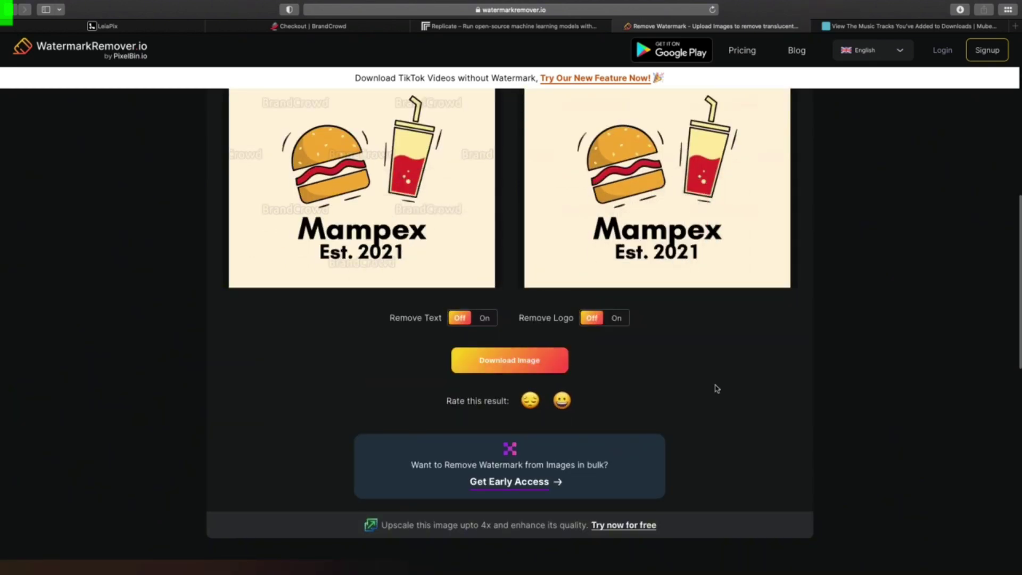
scroll(714, 388, "up", 8)
scroll(652, 256, "up", 2)
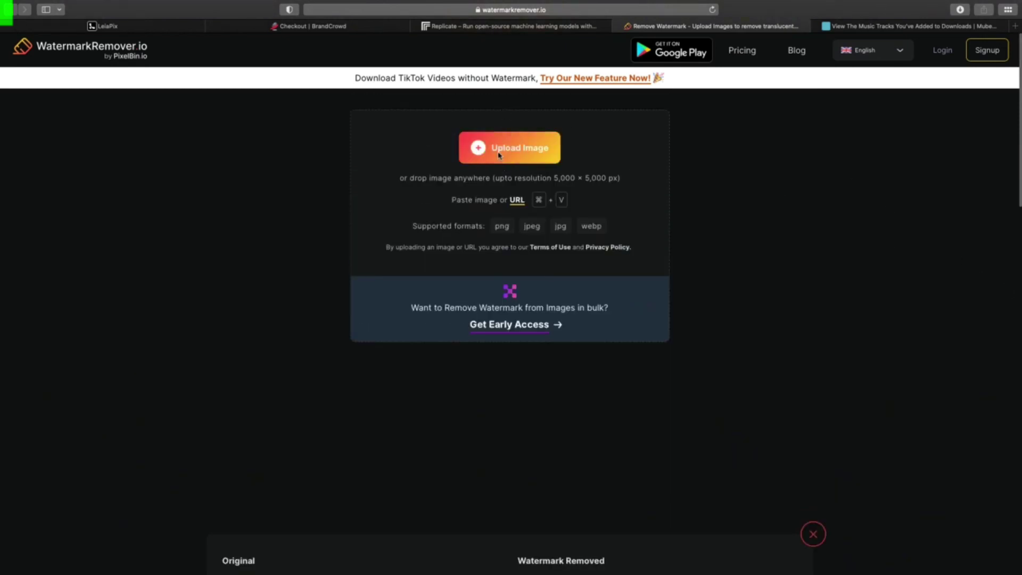
scroll(586, 345, "down", 3)
scroll(586, 345, "down", 5)
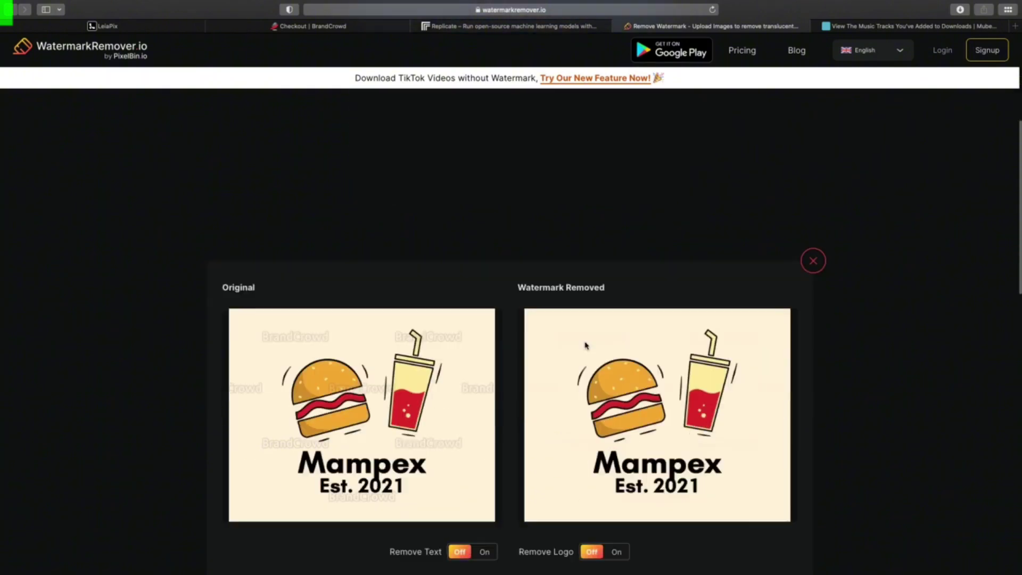
scroll(555, 361, "down", 3)
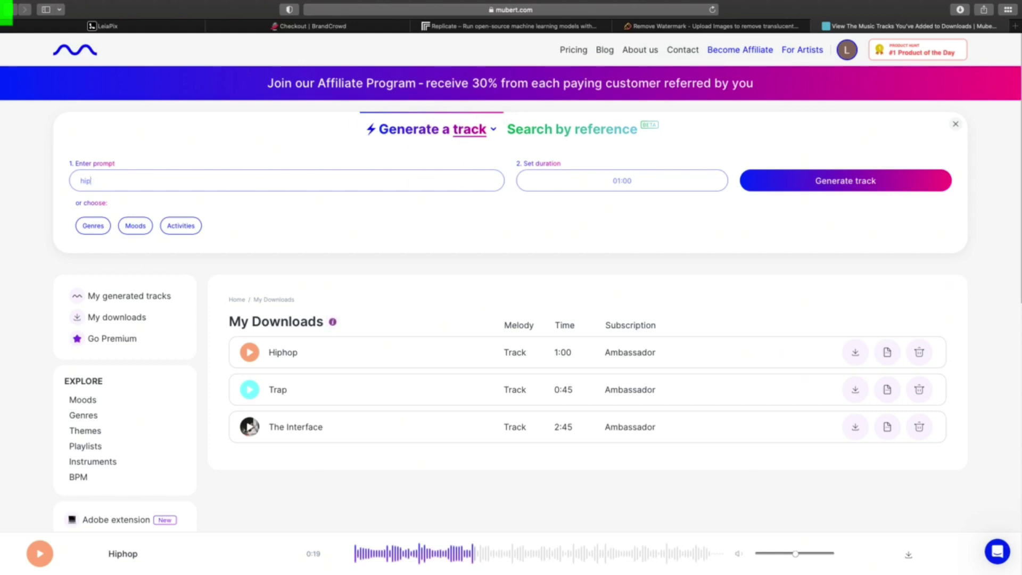
Set the prompt to 'trap' and the duration to 00:45, then generate the track.
key("BackSpace")
key("BackSpace")
key("BackSpace")
type("tr")
left_click(635, 186)
key("BackSpace")
type("45")
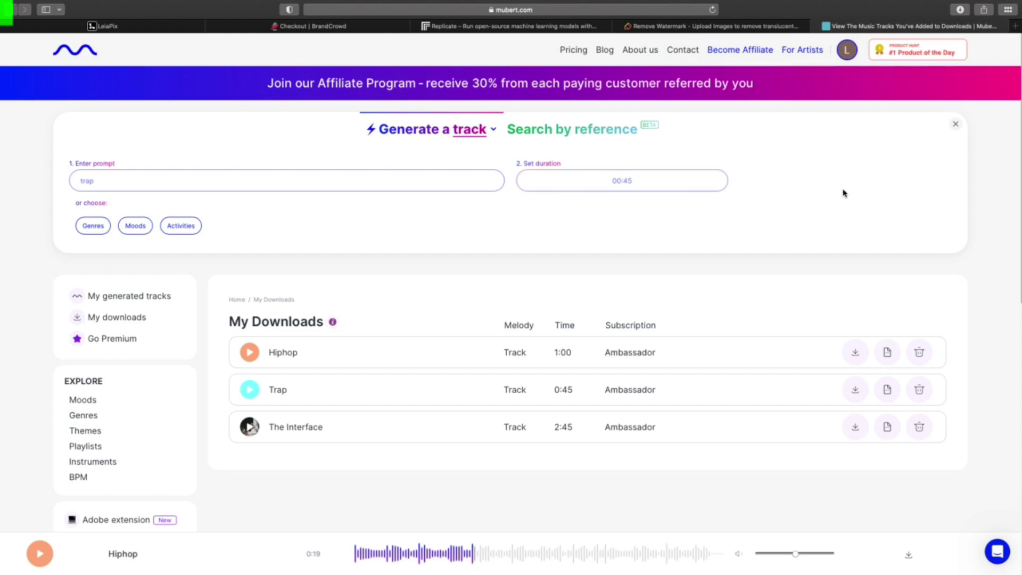
left_click(844, 189)
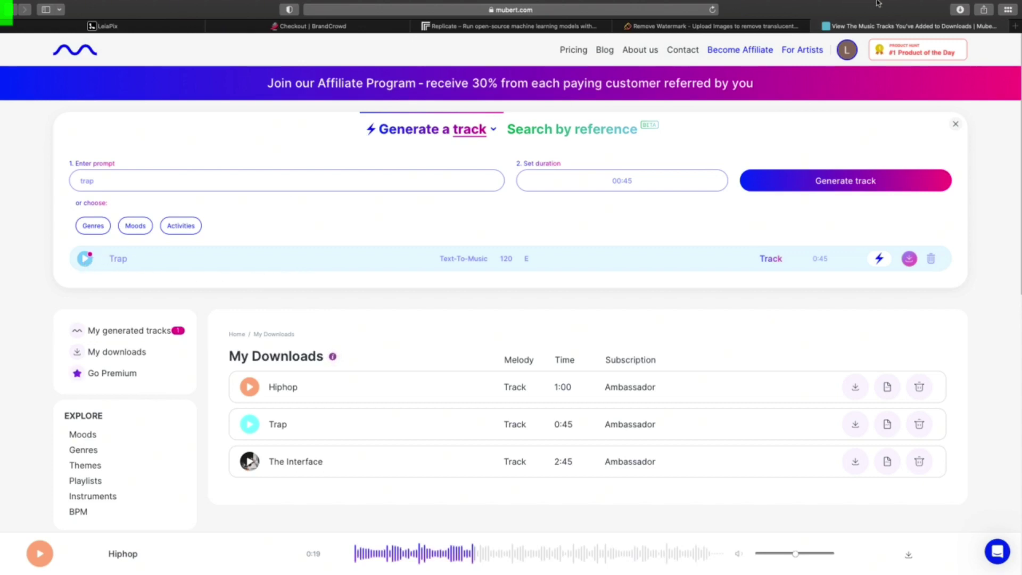
Raise the system volume, preview the 0:45 Trap track, and add it to My downloads.
mouse_move(878, 2)
left_click(912, 11)
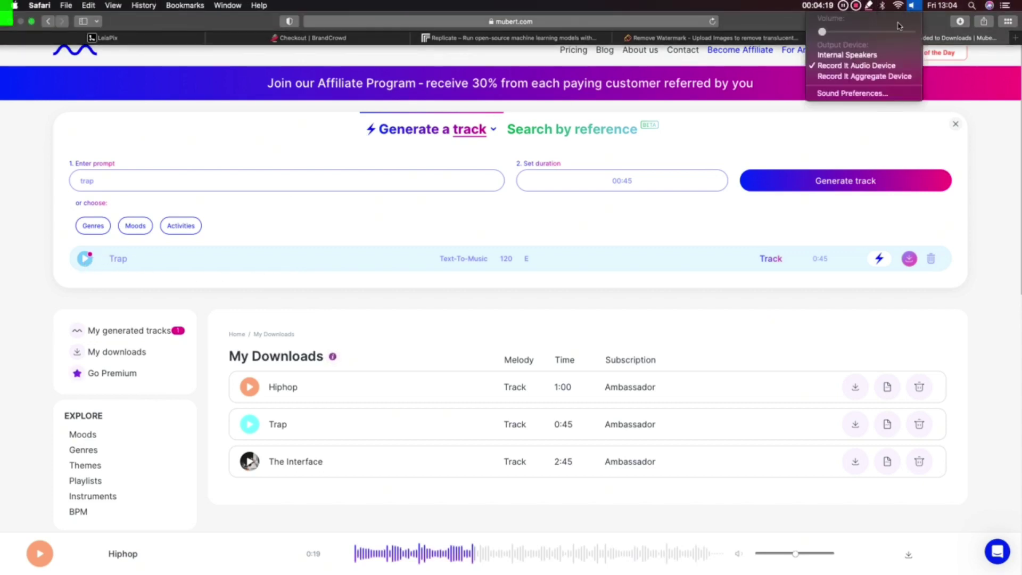
left_click_drag(824, 33, 877, 36)
left_click(85, 260)
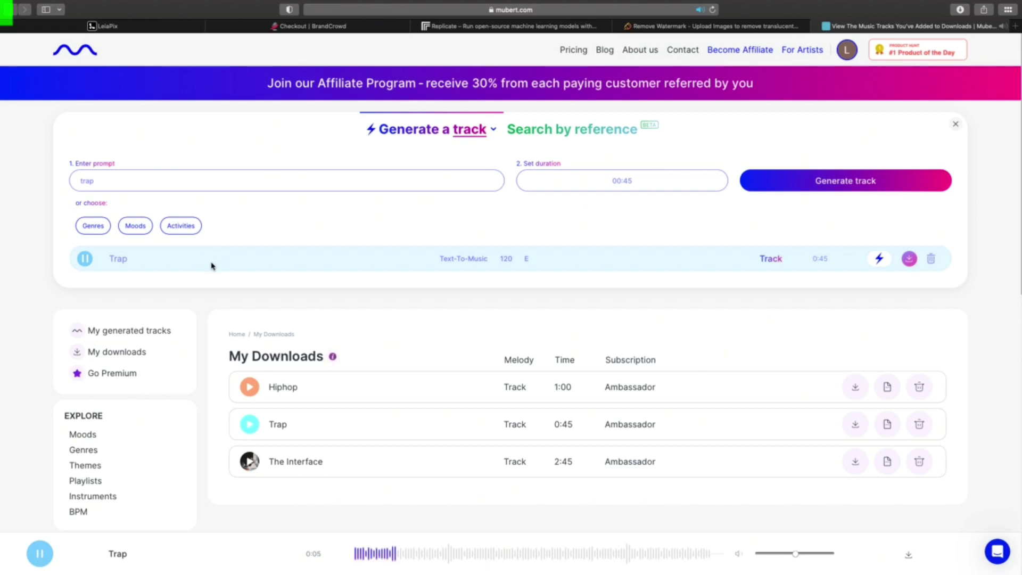
left_click(83, 258)
left_click(908, 260)
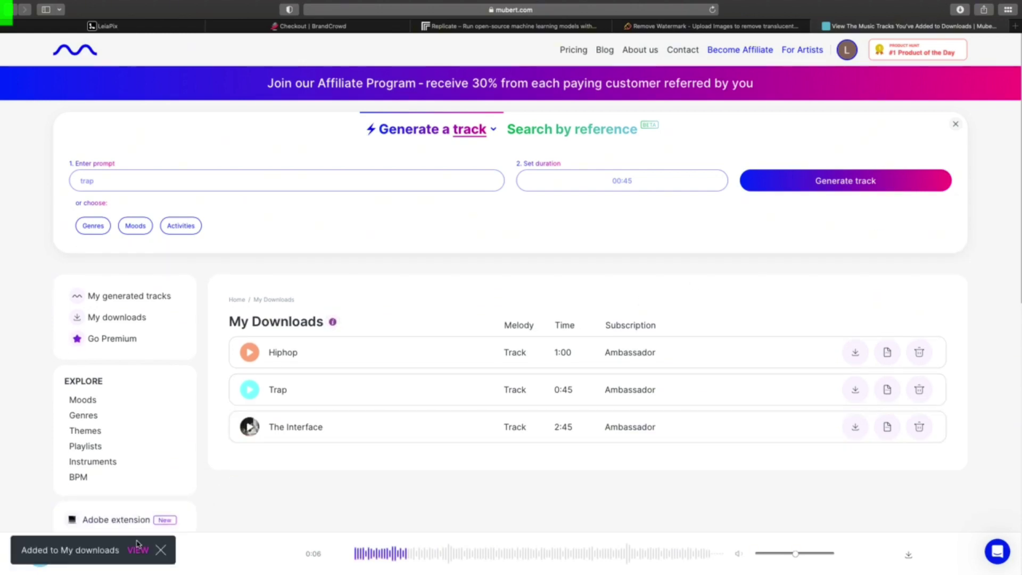
left_click(118, 319)
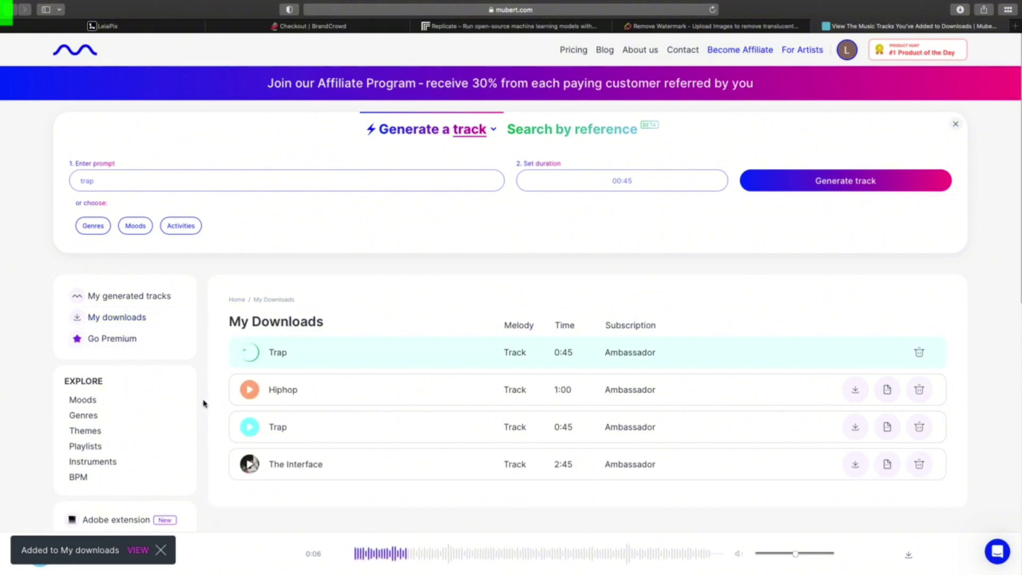